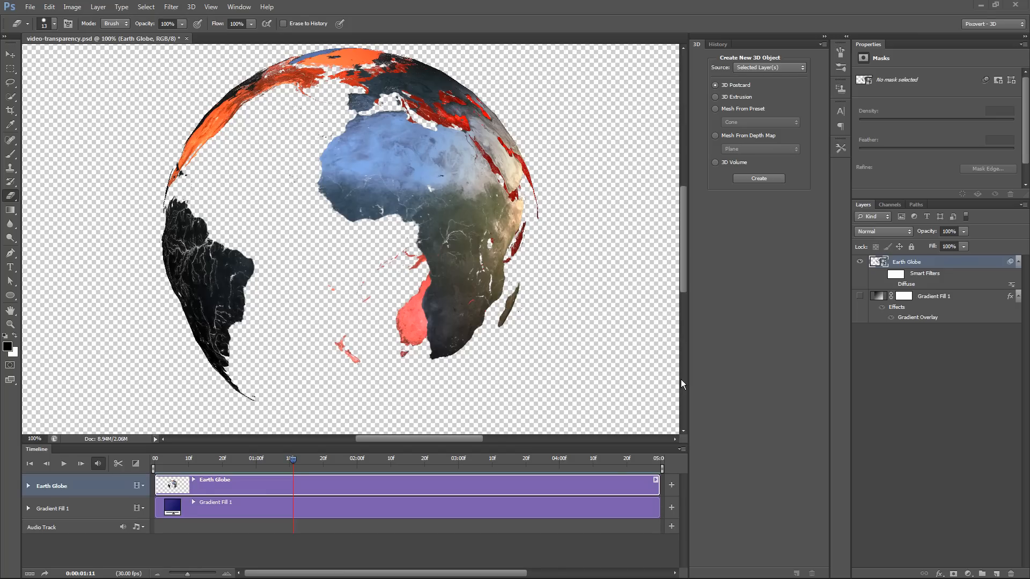
# - Scrub back and forth through the Earth Globe timeline to review the rotating globe against transparency
pyautogui.moveTo(291, 460); pyautogui.dragTo(560, 466)
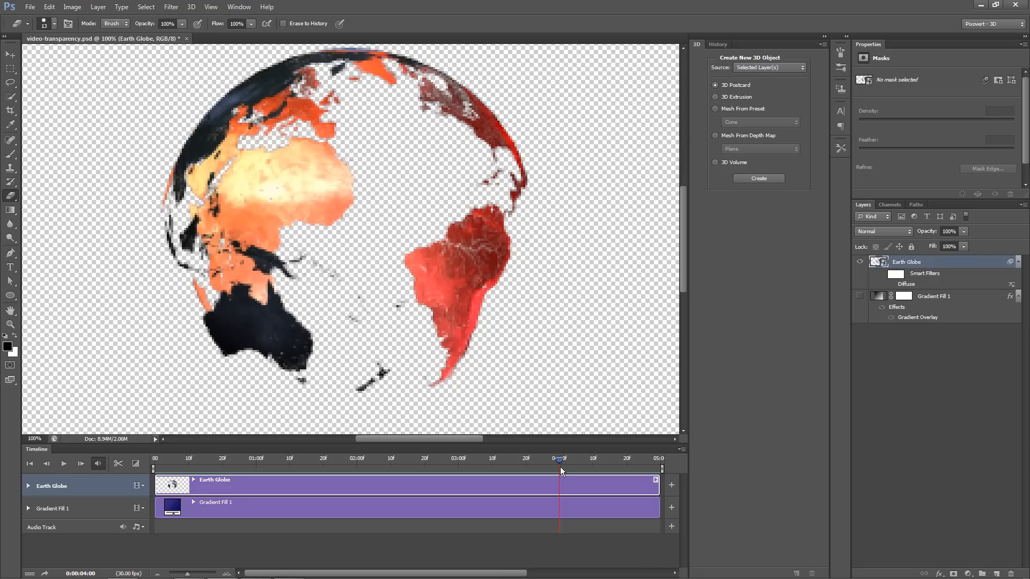
pyautogui.moveTo(560, 467); pyautogui.dragTo(204, 490)
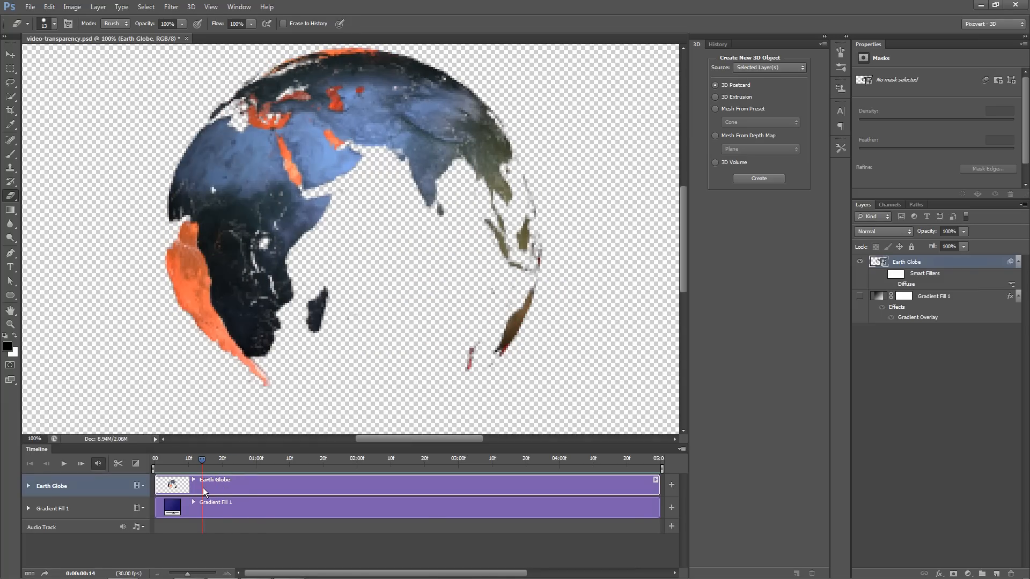
pyautogui.moveTo(203, 488); pyautogui.dragTo(428, 478)
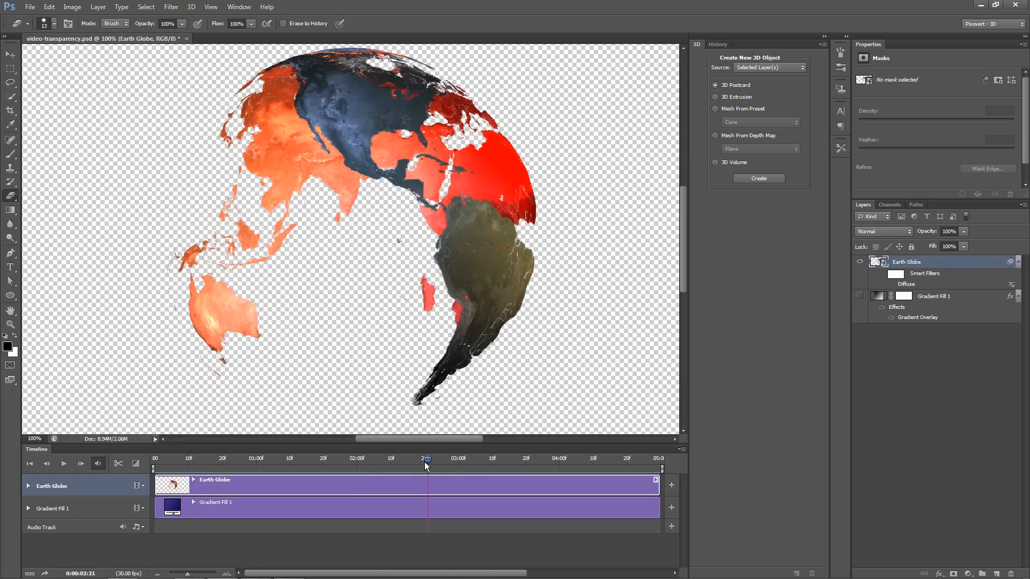
pyautogui.moveTo(424, 462); pyautogui.dragTo(693, 465)
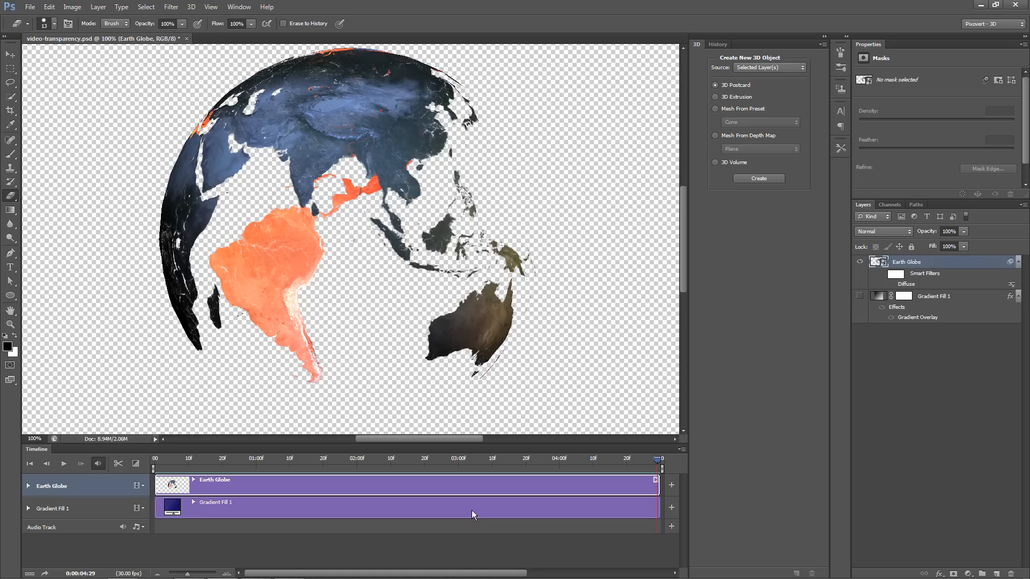
pyautogui.moveTo(492, 463); pyautogui.dragTo(513, 519)
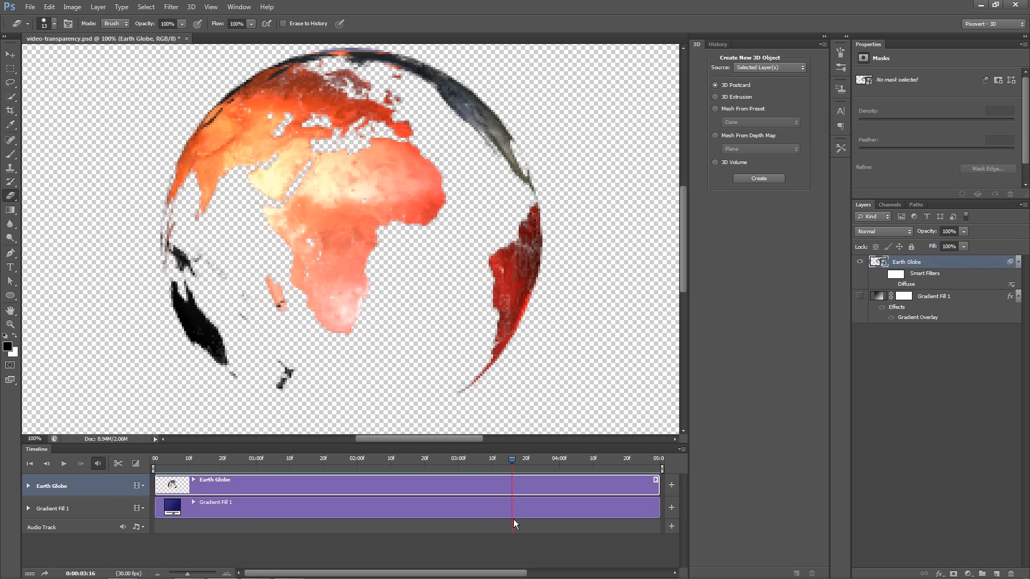
pyautogui.moveTo(513, 519); pyautogui.dragTo(283, 526)
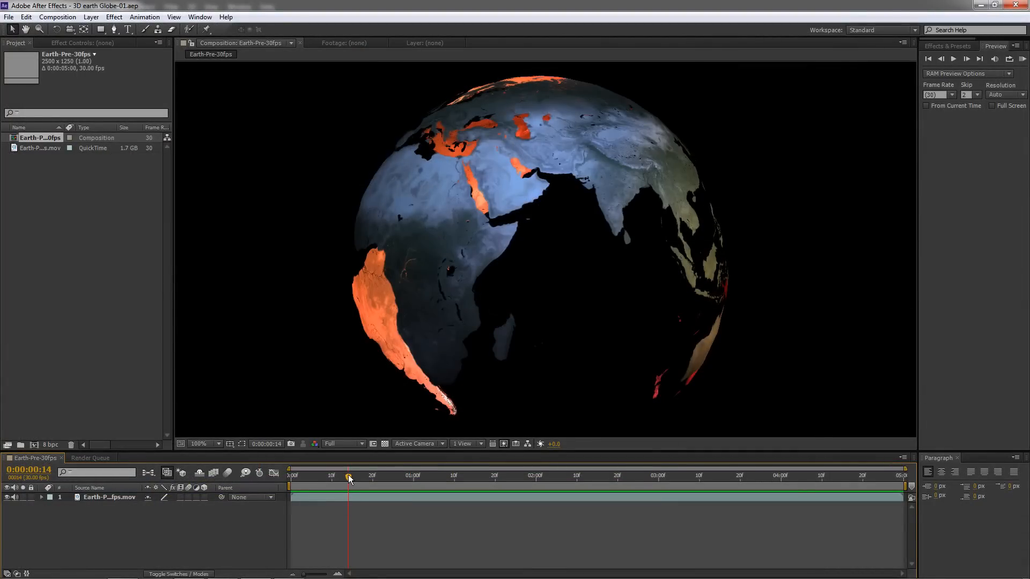
# - Switch to After Effects, scrub the Earth-Pre-30fps composition and play it back in a maximized viewer
pyautogui.moveTo(349, 475); pyautogui.dragTo(571, 492)
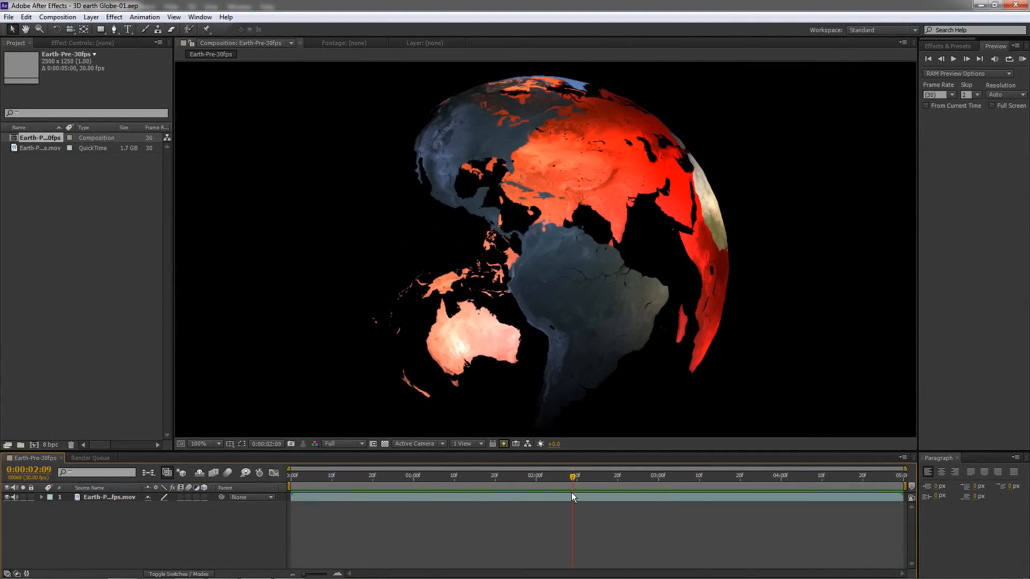
pyautogui.press('`')
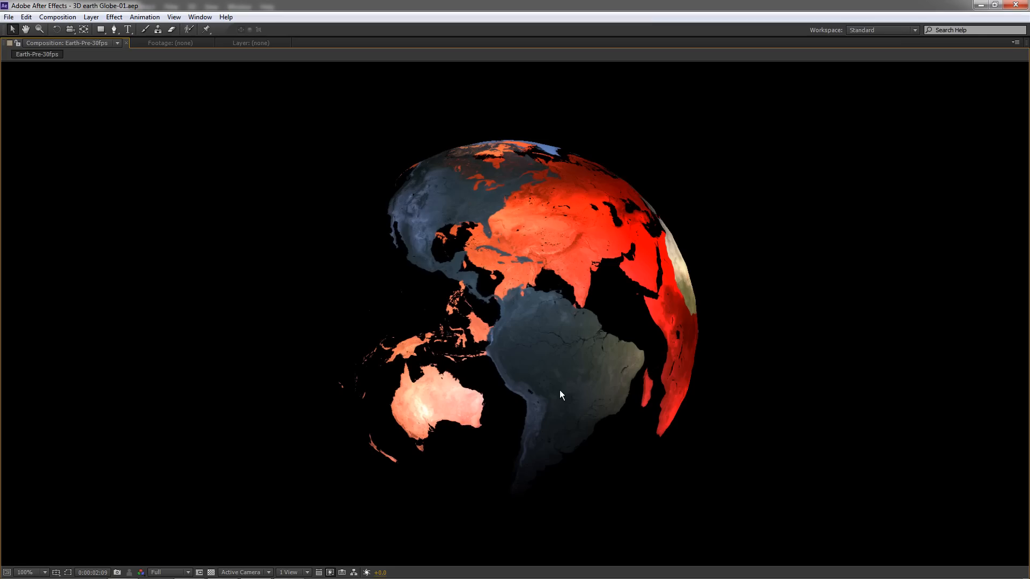
pyautogui.press('space')
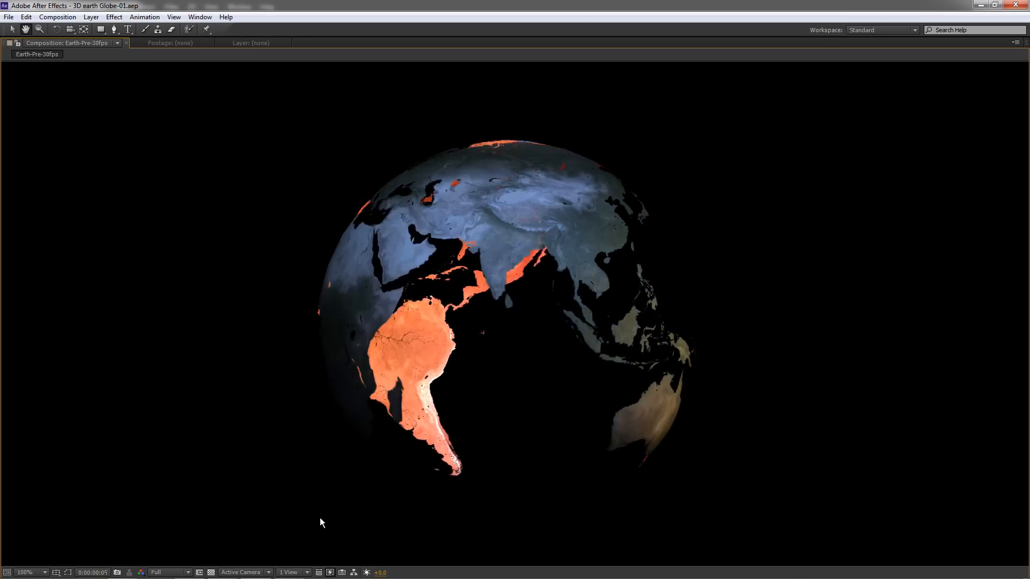
# - Show the transparency grid behind the globe composition and scrub through the animation to check its transparency
pyautogui.click(212, 573)
pyautogui.click(211, 573)
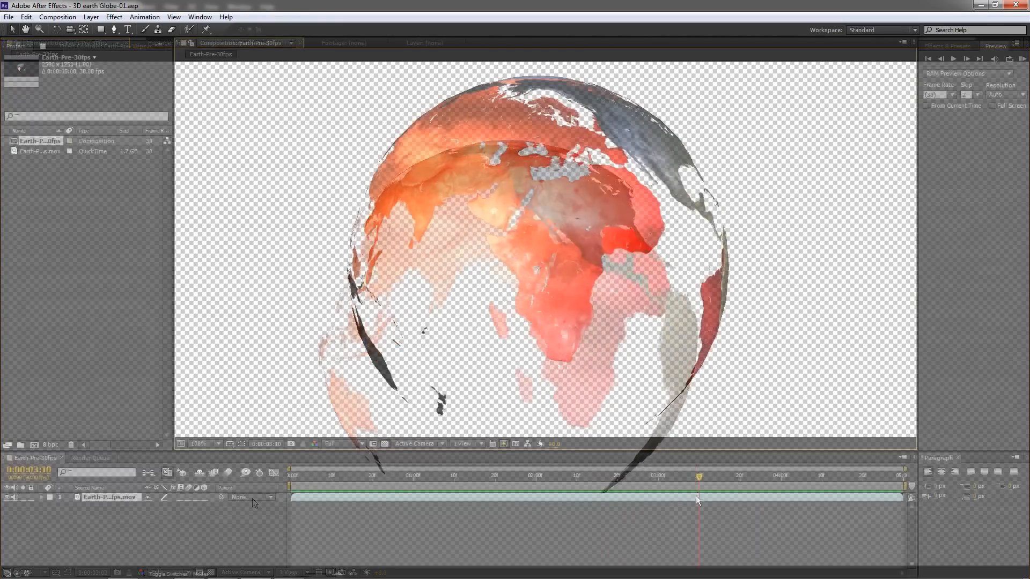
pyautogui.moveTo(697, 499); pyautogui.dragTo(689, 519)
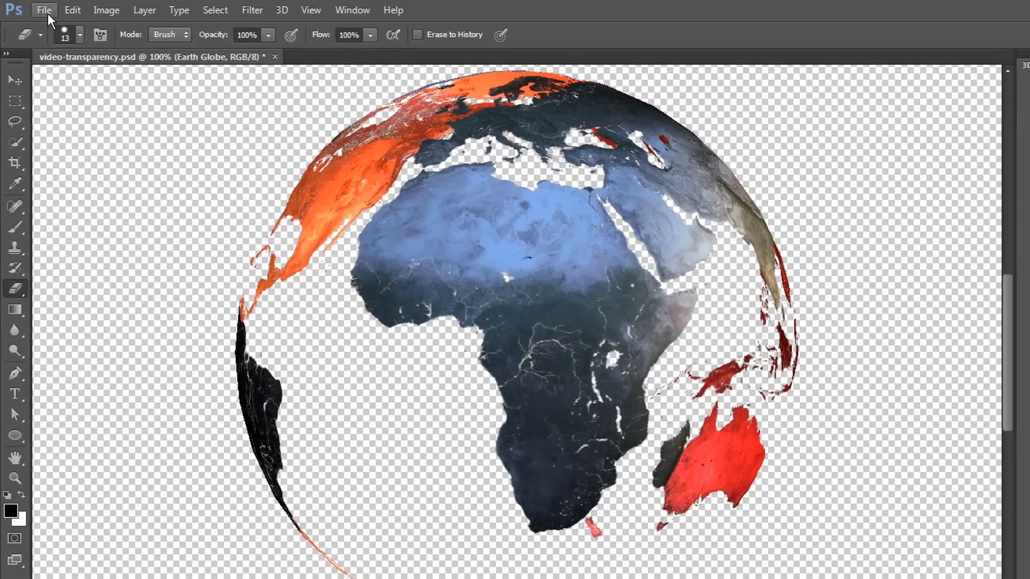
# - Switch to Photoshop and open the Render Video settings for the globe document, allowing the firewall's network access requests
pyautogui.click(47, 14)
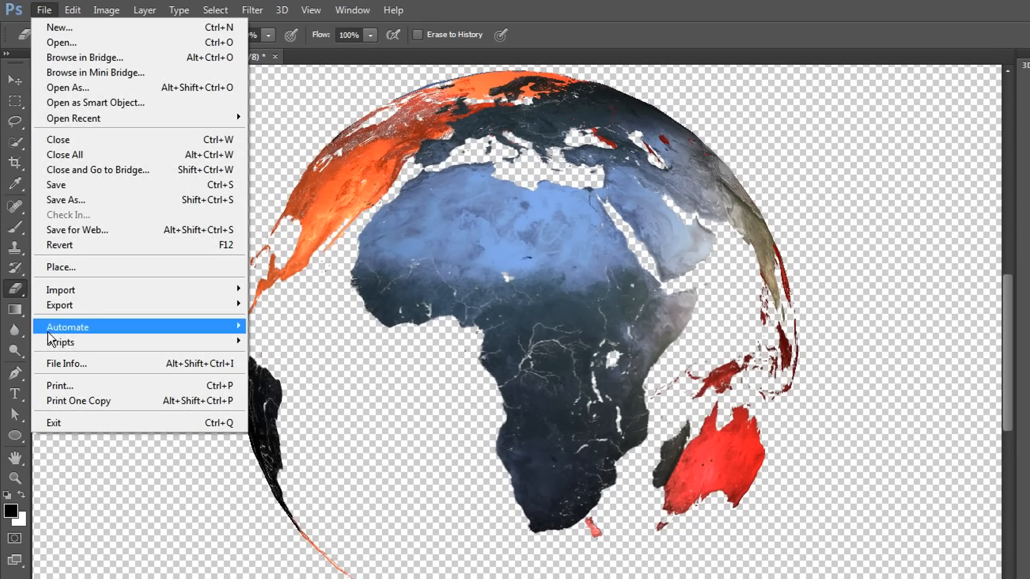
pyautogui.moveTo(59, 304)
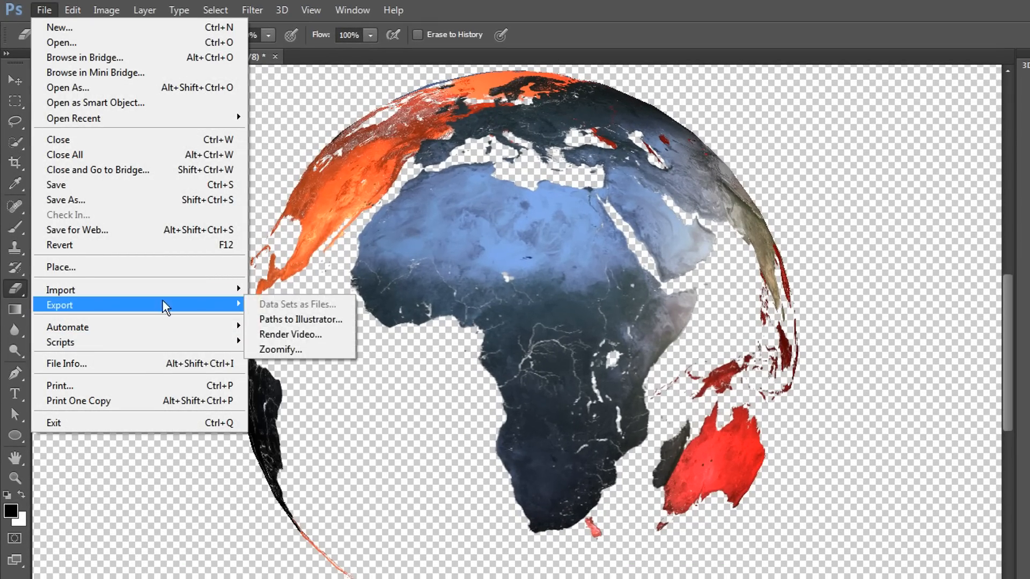
pyautogui.click(325, 335)
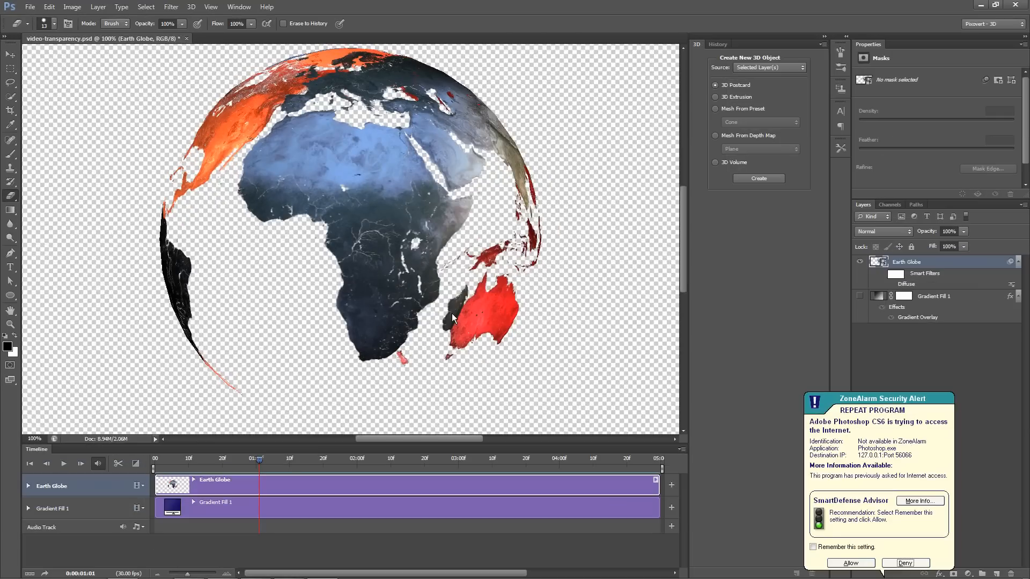
pyautogui.click(851, 562)
pyautogui.click(863, 563)
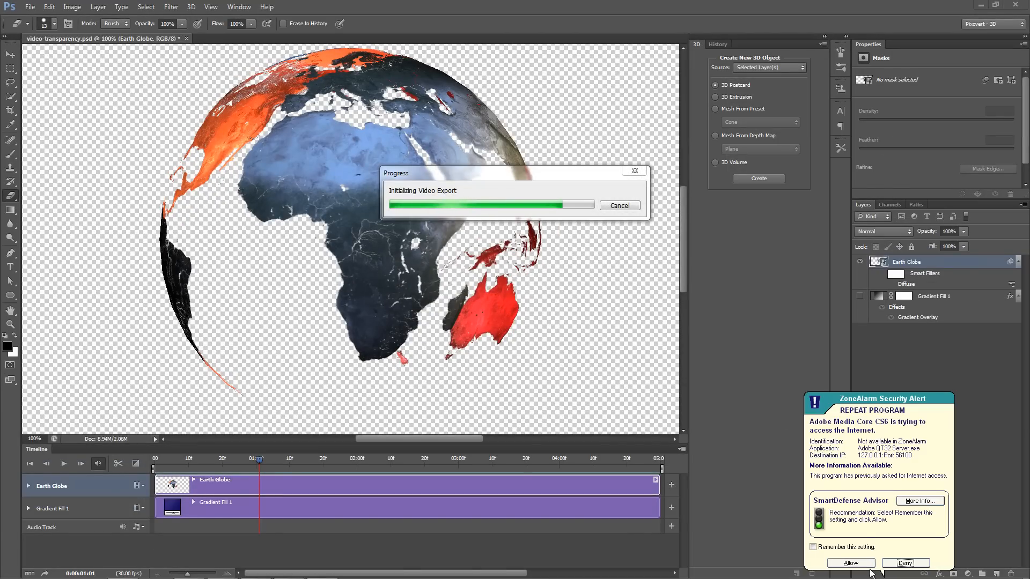
pyautogui.click(864, 564)
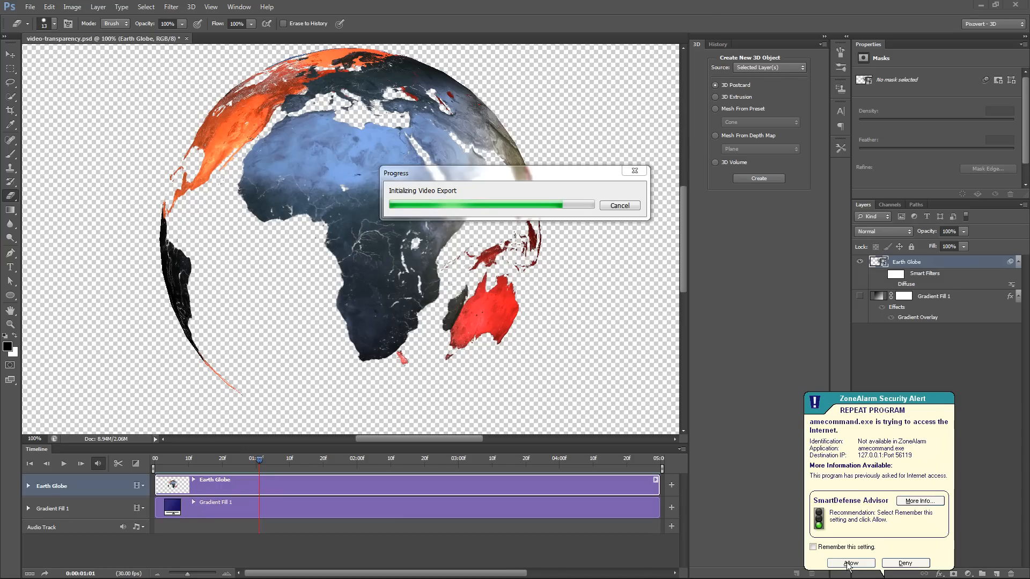
pyautogui.click(850, 564)
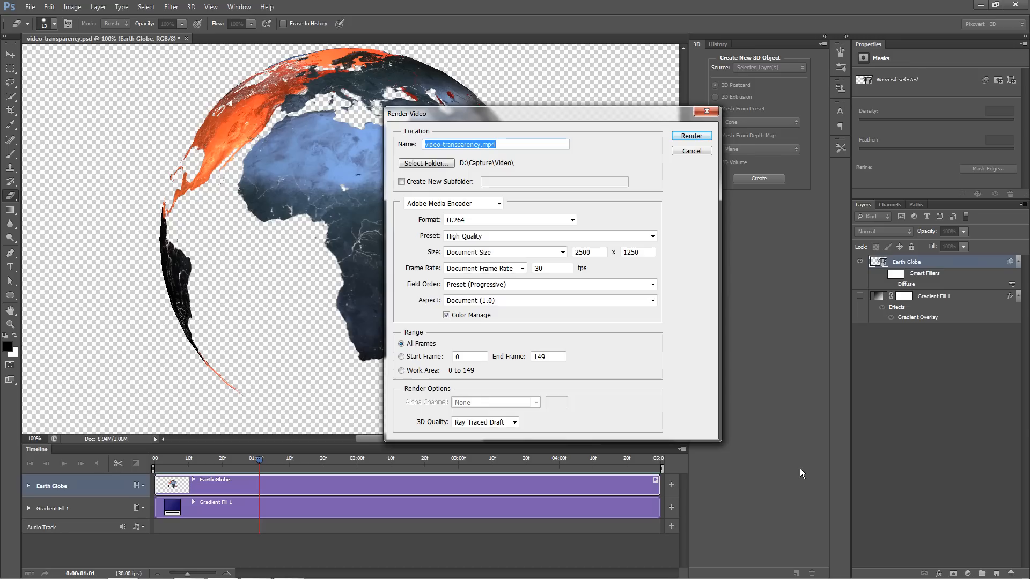
pyautogui.moveTo(545, 114); pyautogui.dragTo(826, 45)
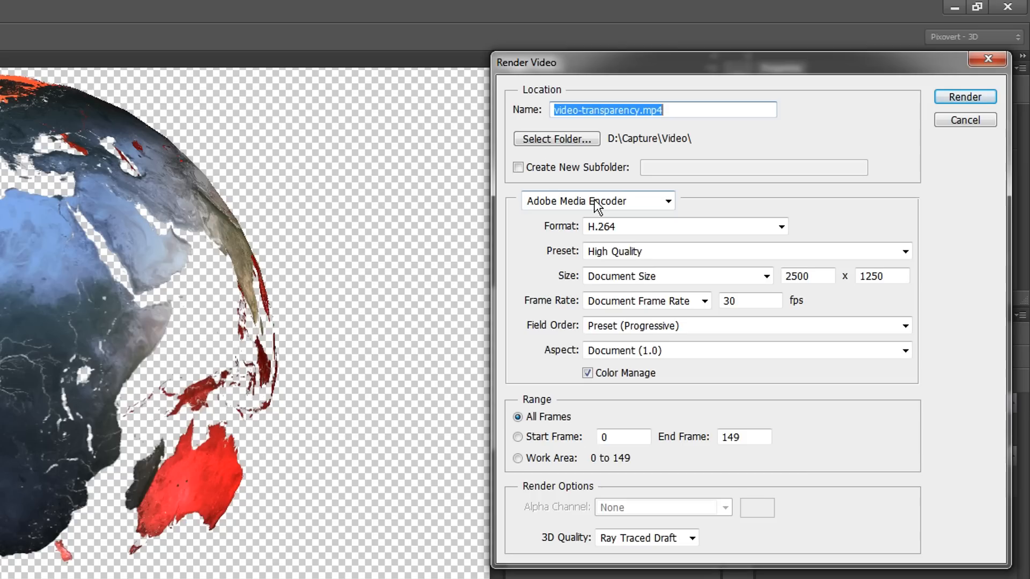
# - Set the video format to QuickTime, the preset to Uncompressed and the alpha channel to Premultiplied with Black
pyautogui.click(626, 236)
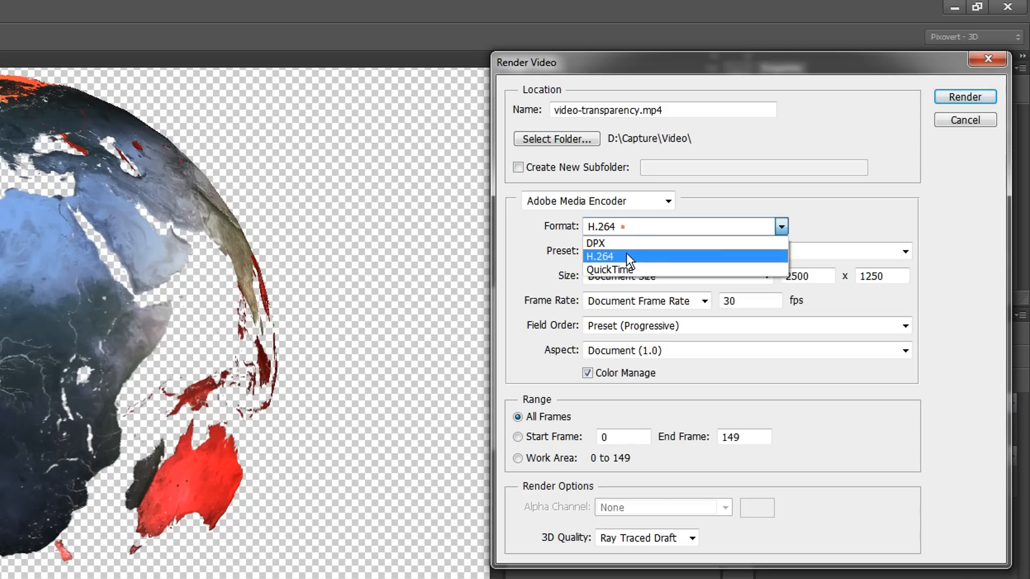
pyautogui.click(625, 269)
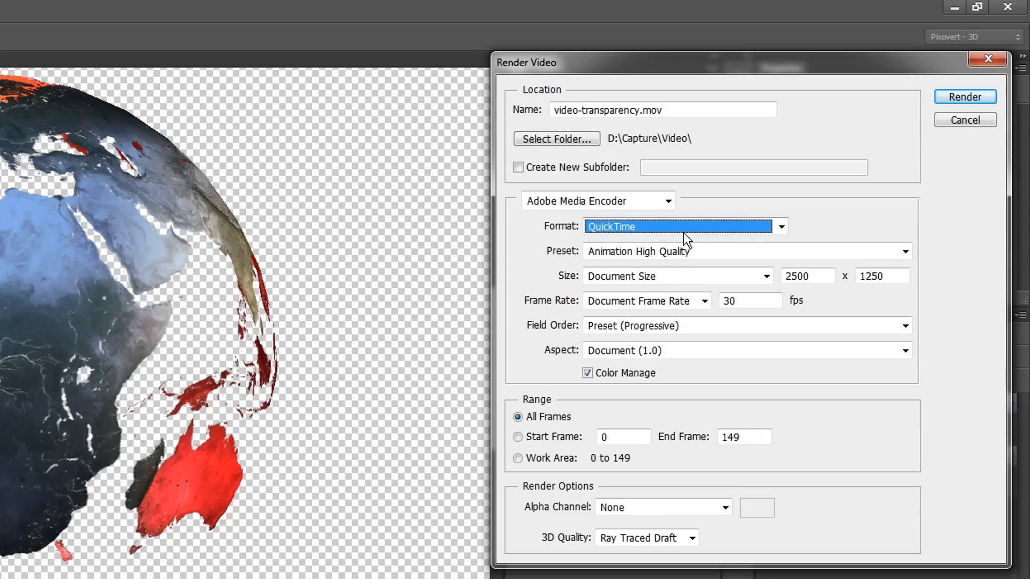
pyautogui.click(657, 253)
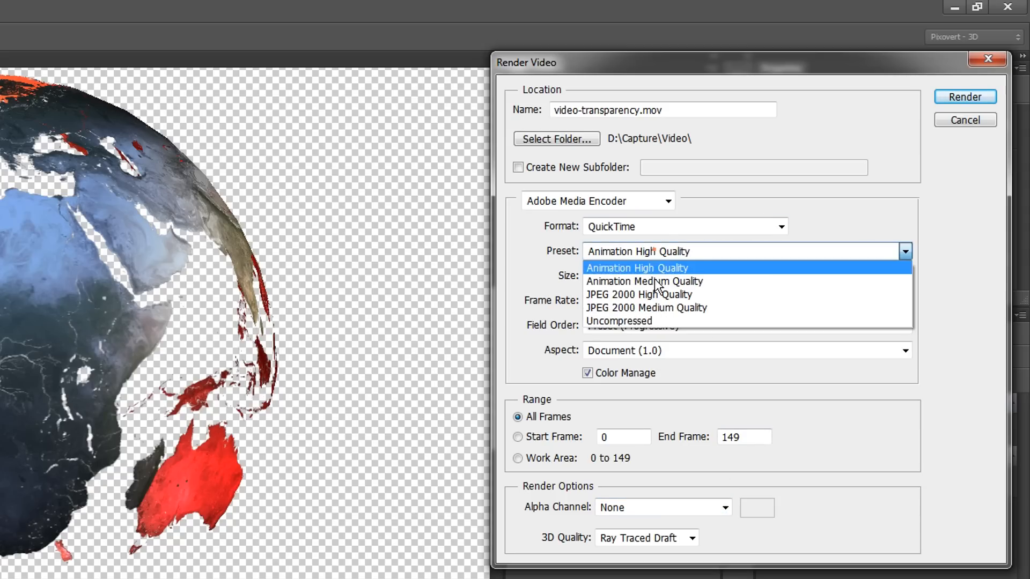
pyautogui.click(647, 321)
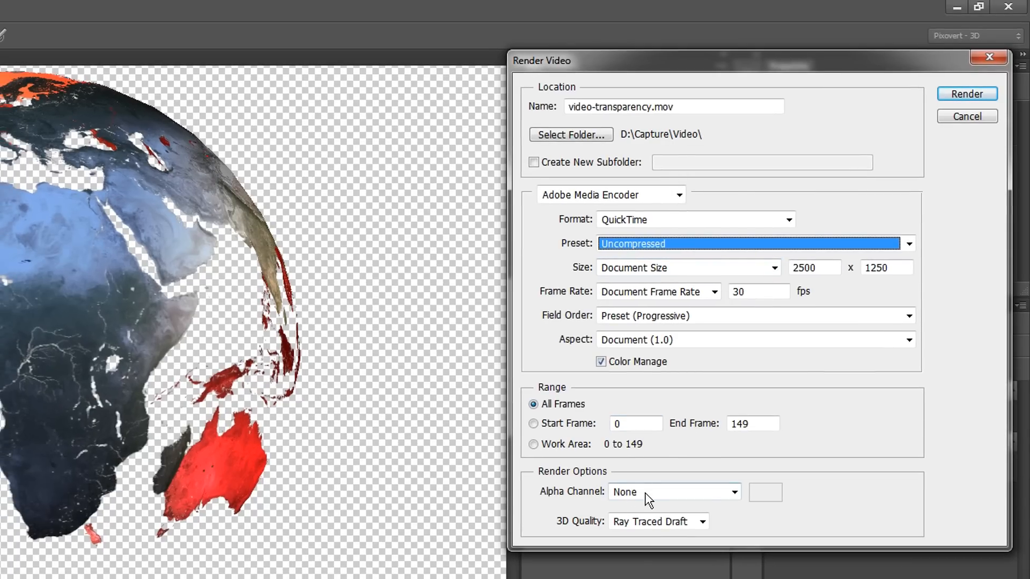
pyautogui.click(646, 494)
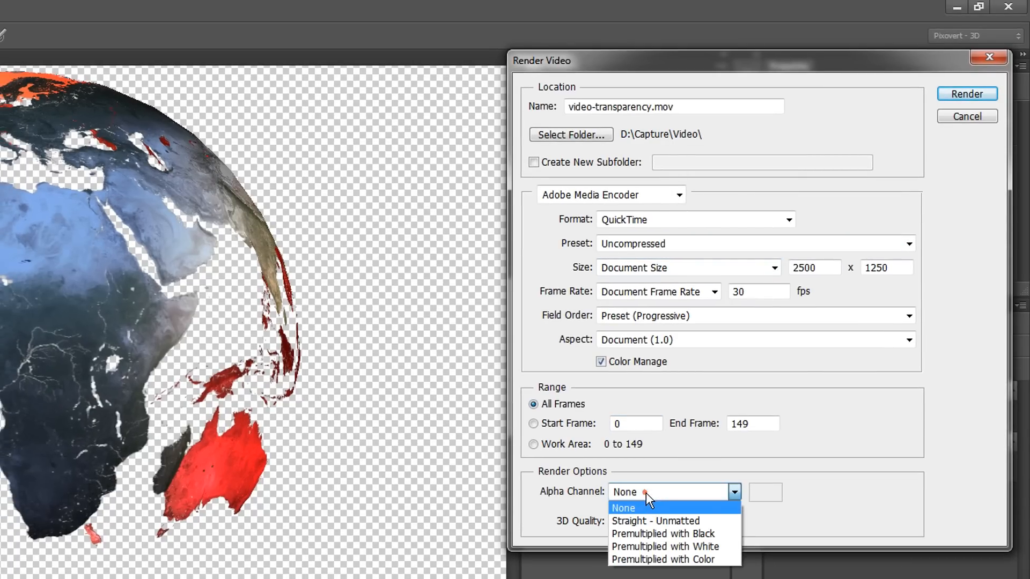
pyautogui.click(684, 534)
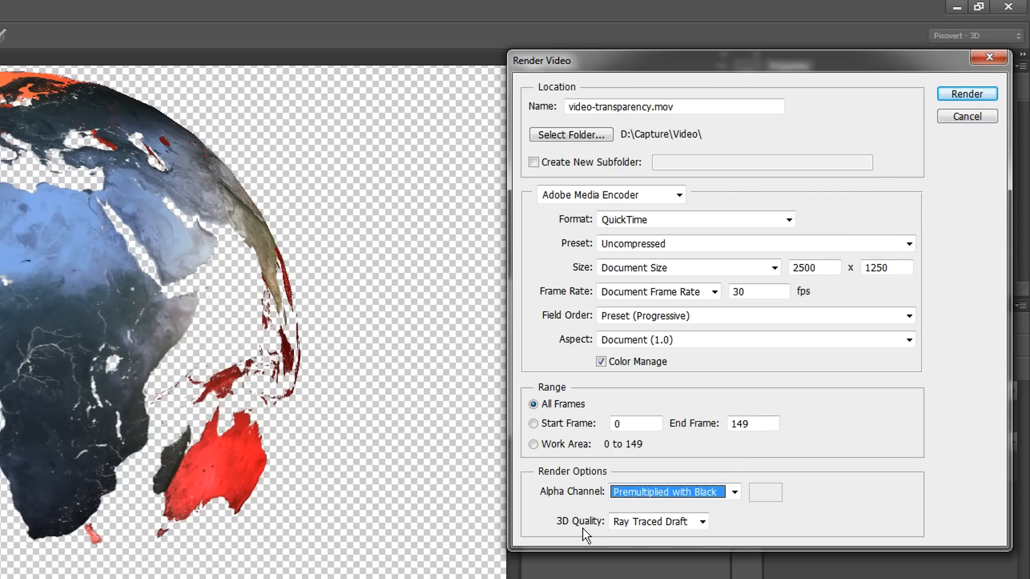
# - Set the 3D quality to Interactive and start rendering the video, allowing amecommand.exe to access the network
pyautogui.click(651, 527)
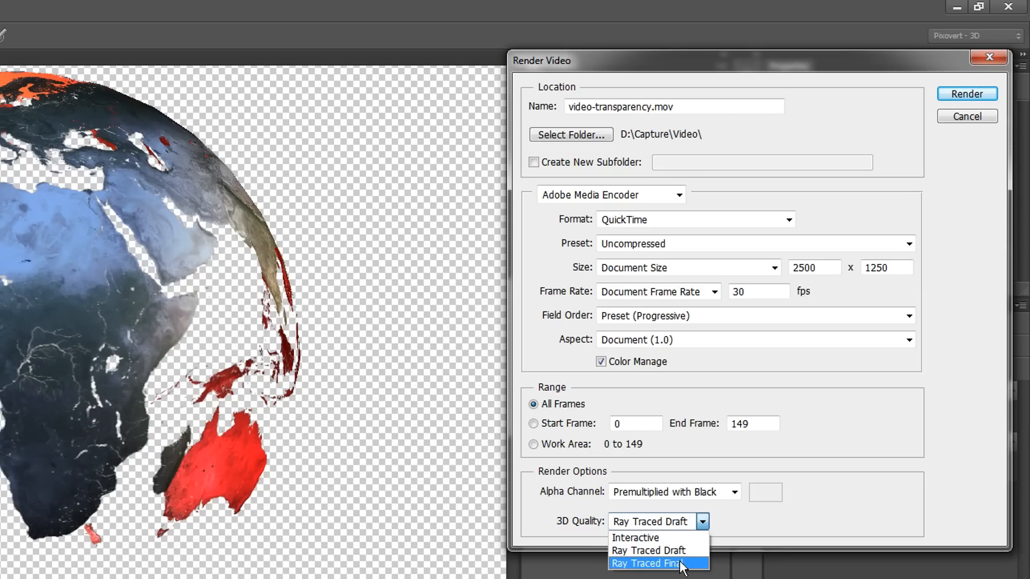
pyautogui.click(655, 537)
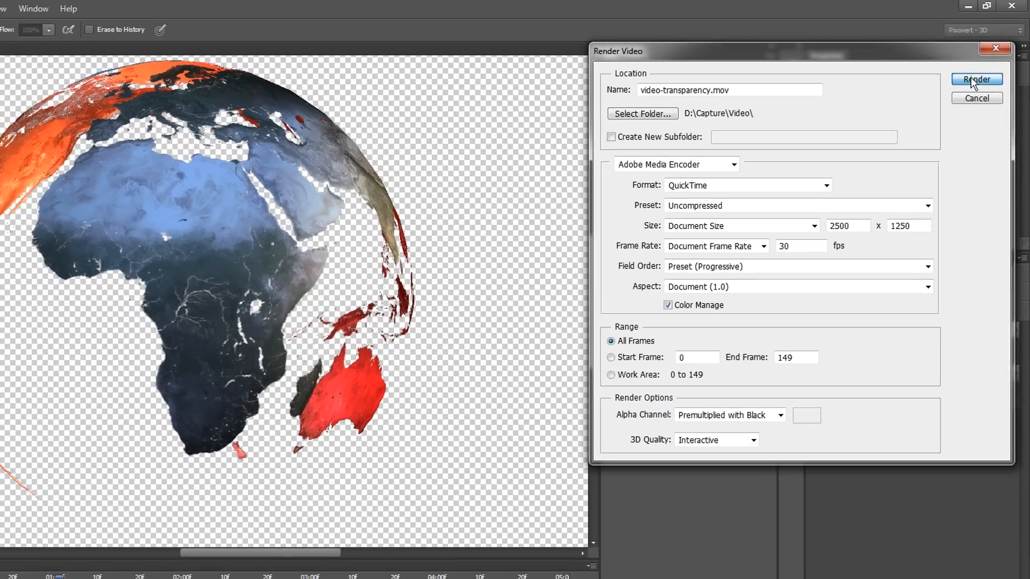
pyautogui.click(973, 79)
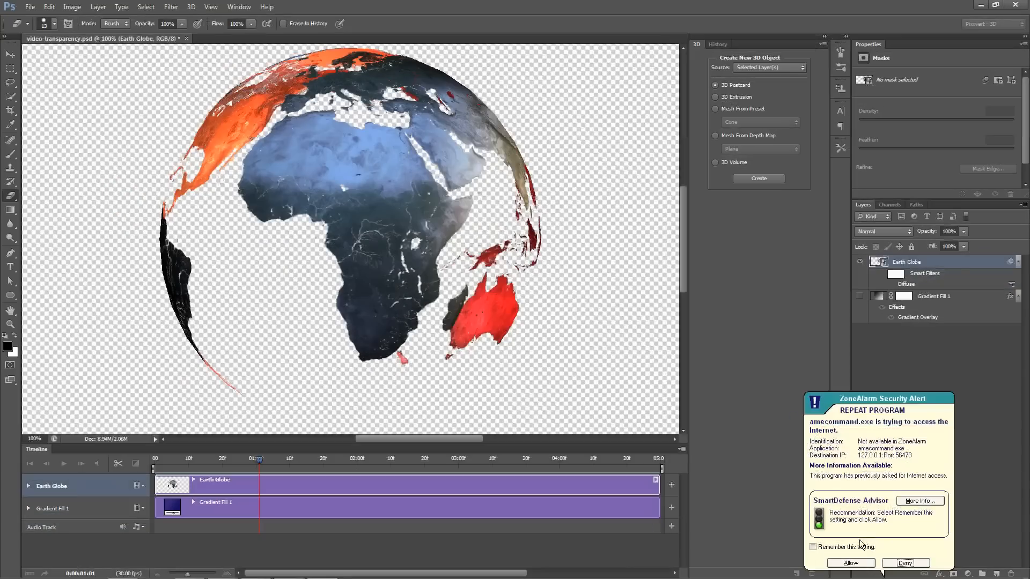
pyautogui.click(850, 562)
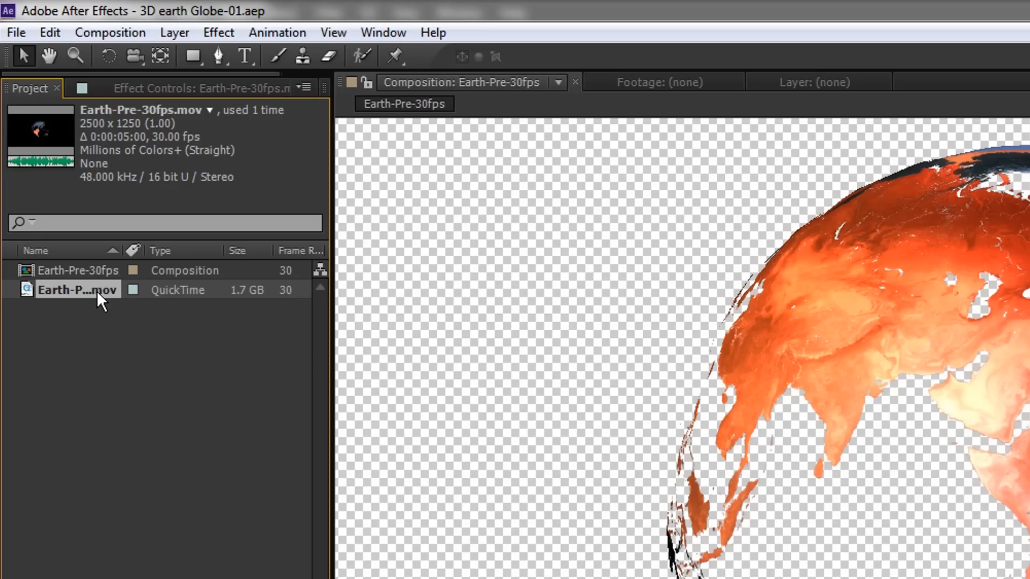
# - Switch to After Effects and set the Earth-Pre-30fps.mov footage interpretation to an alpha of Premultiplied - Matted With Color, using black
pyautogui.rightClick(96, 291)
pyautogui.moveTo(203, 413)
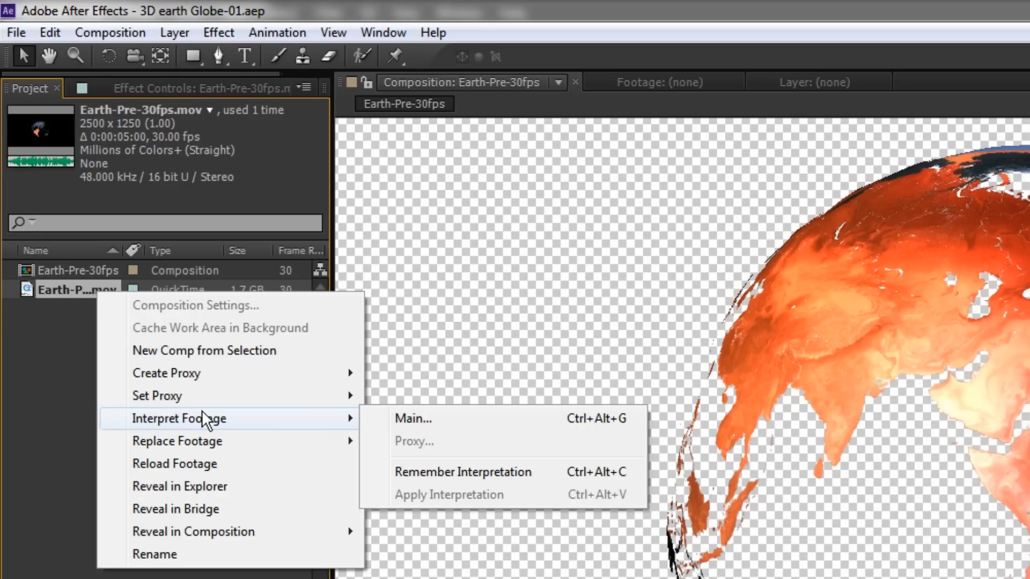
pyautogui.click(493, 419)
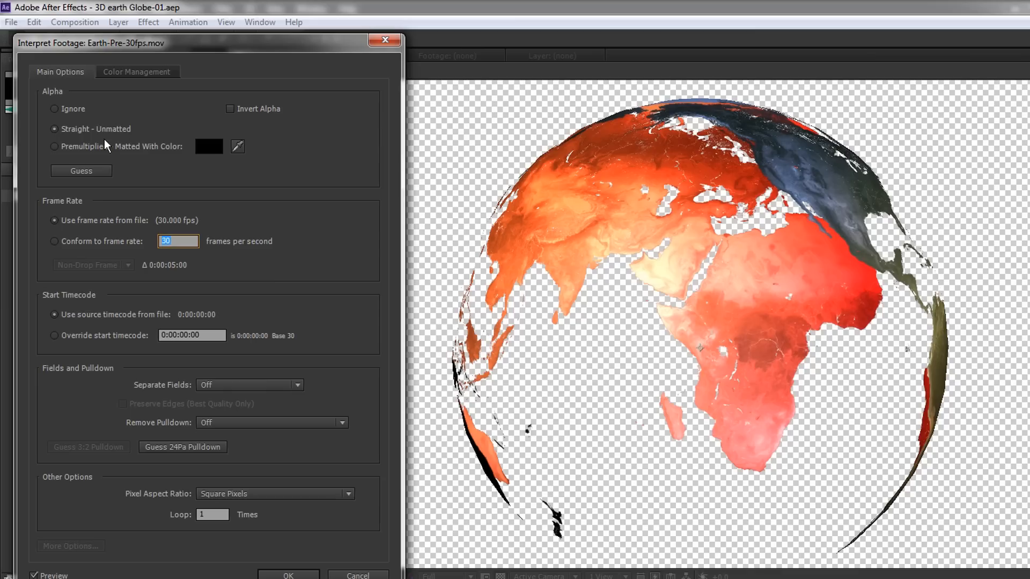
pyautogui.click(58, 148)
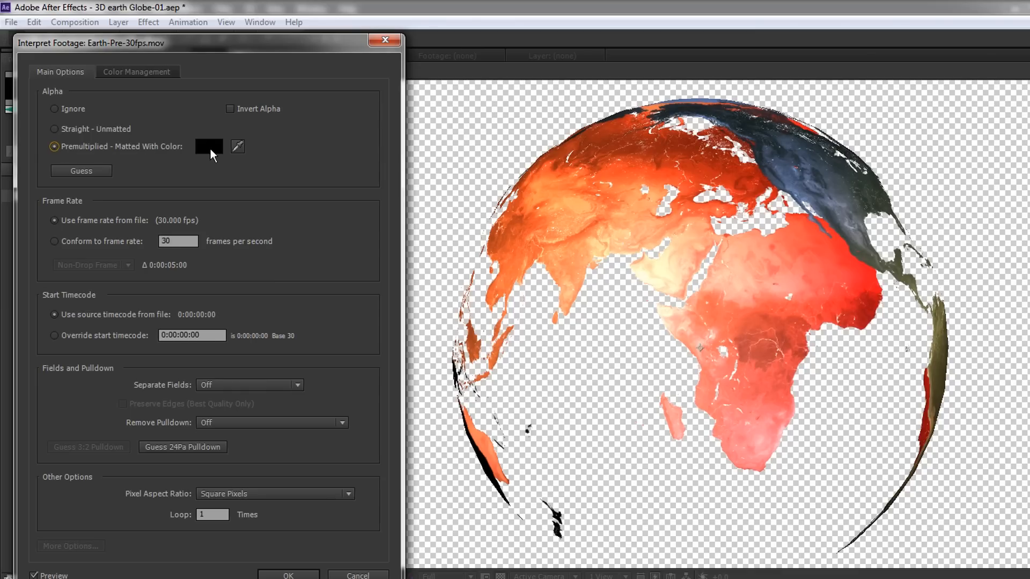